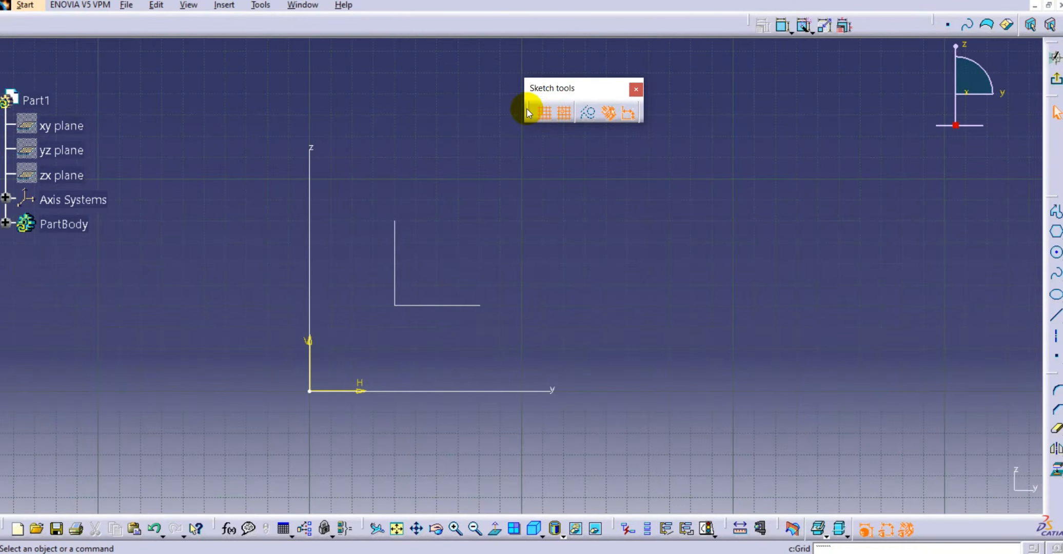
click(543, 113)
click(541, 115)
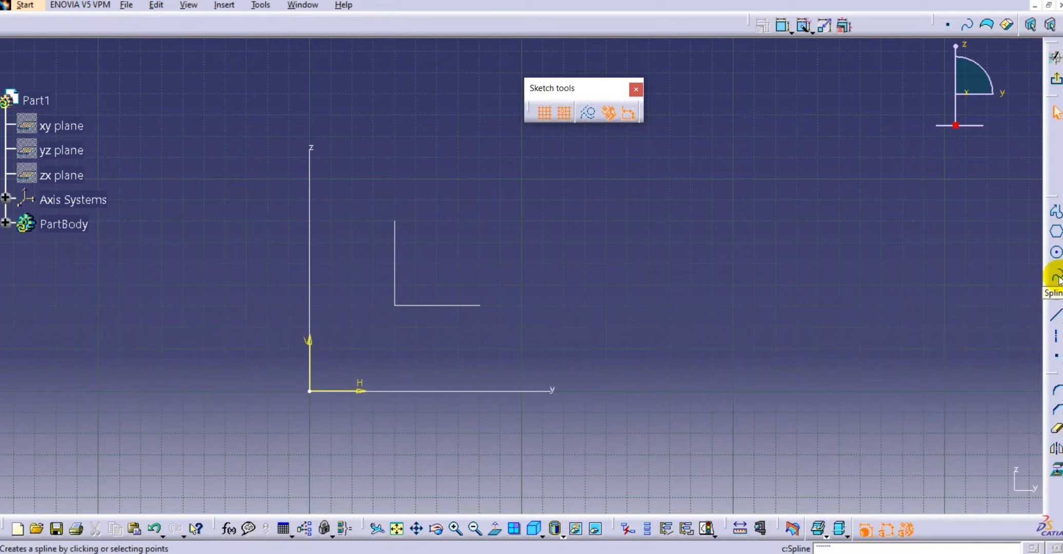
- Disable Snap to Point and draw a circle at a free, off-grid position in the empty area beyond the axes
click(1056, 253)
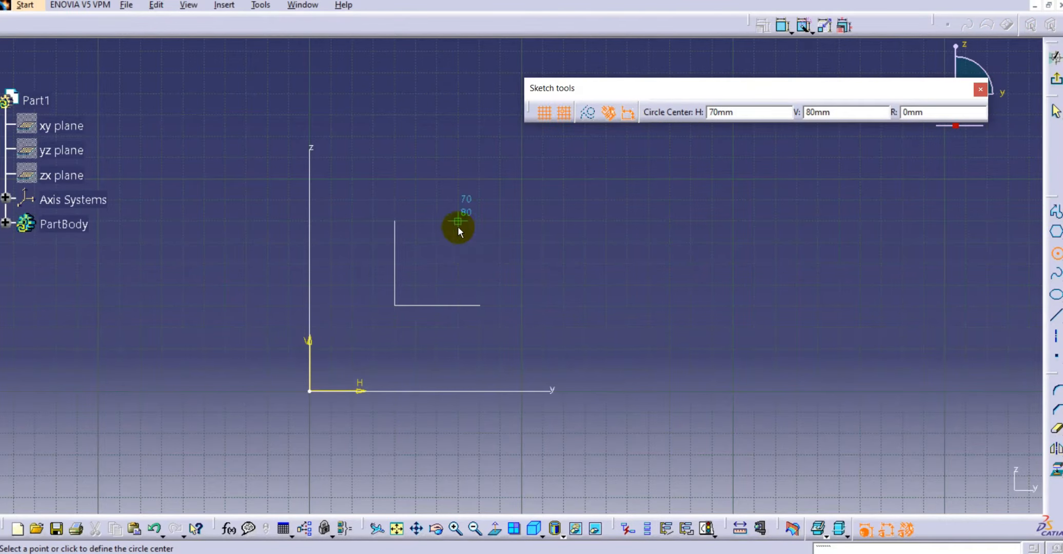
middle_drag(444, 266, 441, 186)
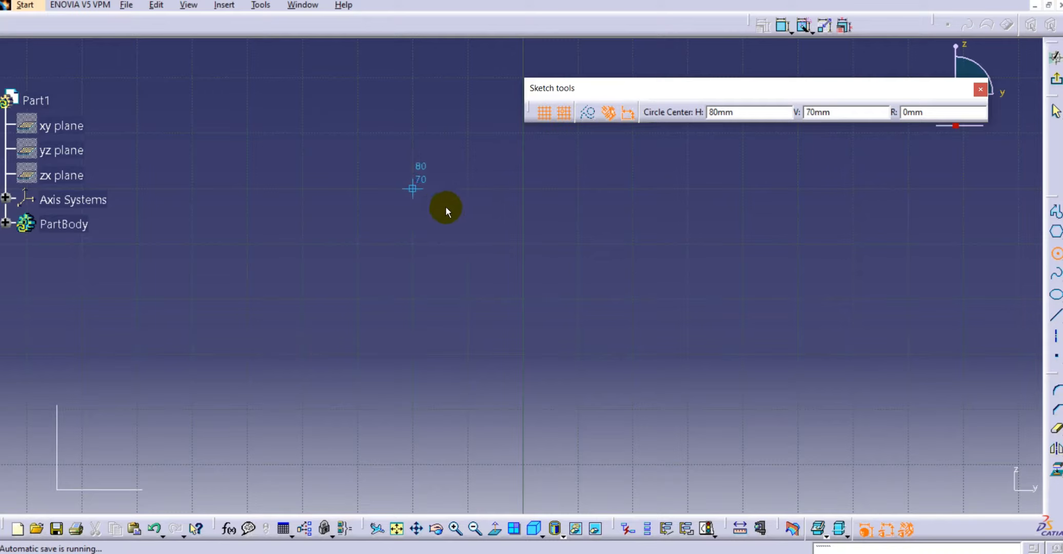
click(563, 113)
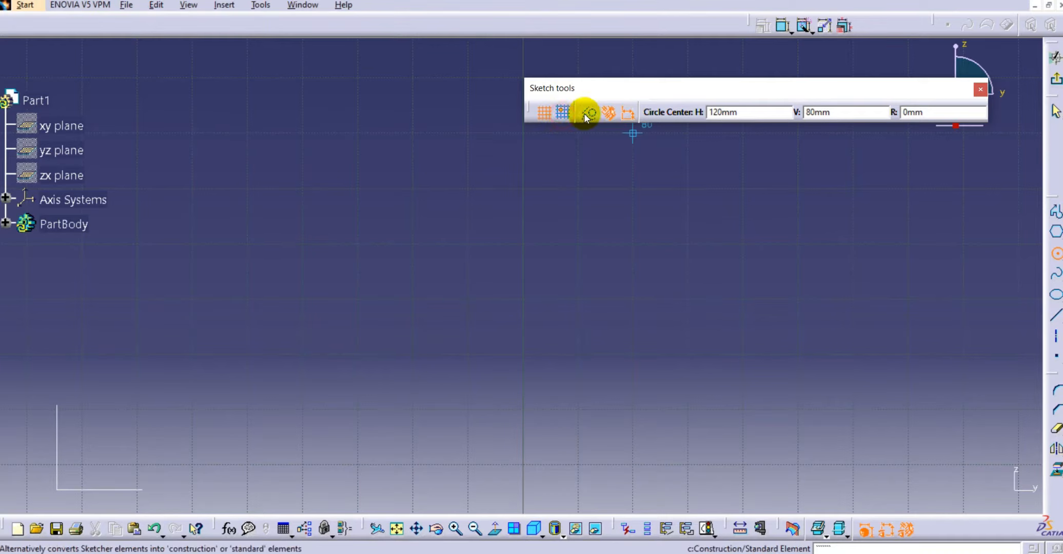
click(388, 215)
click(407, 266)
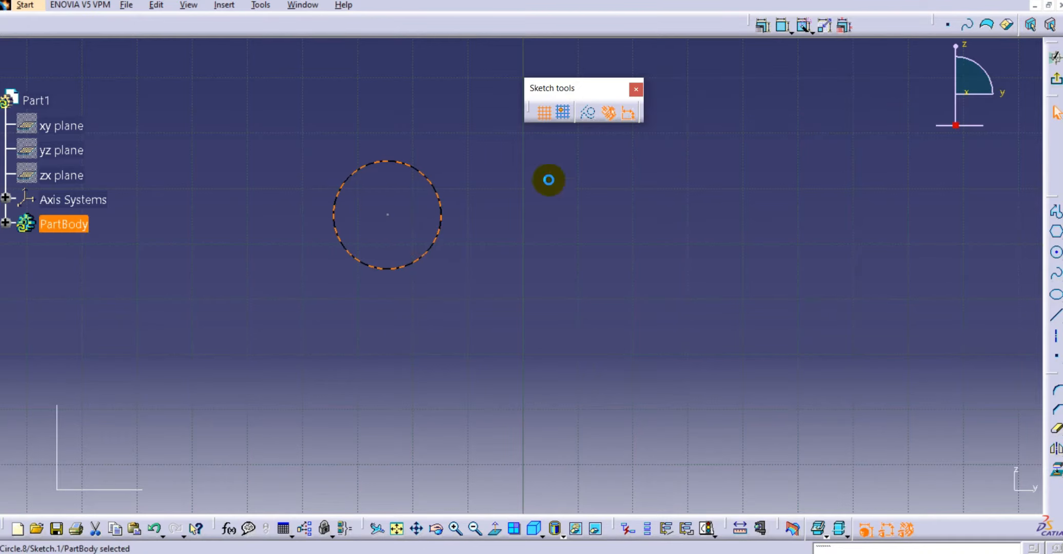
- Enable Snap to Point and draw a second circle of 10 mm radius on the grid, beside the first one
click(563, 114)
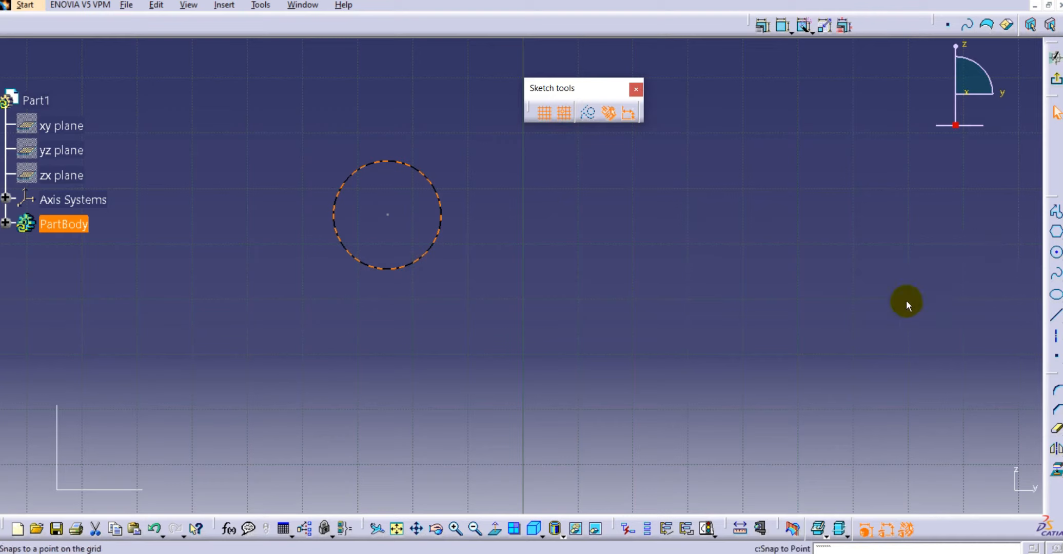
click(1055, 252)
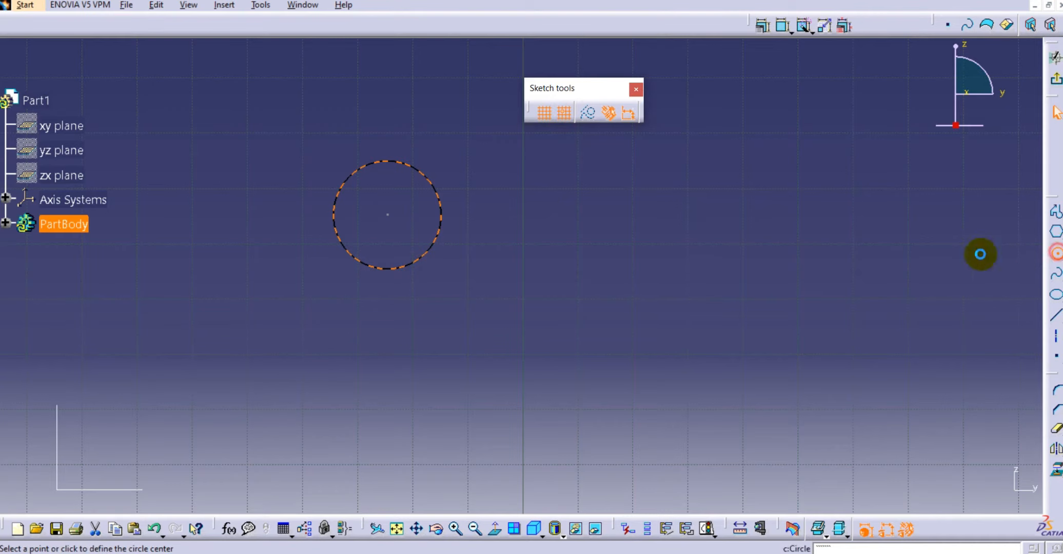
click(532, 243)
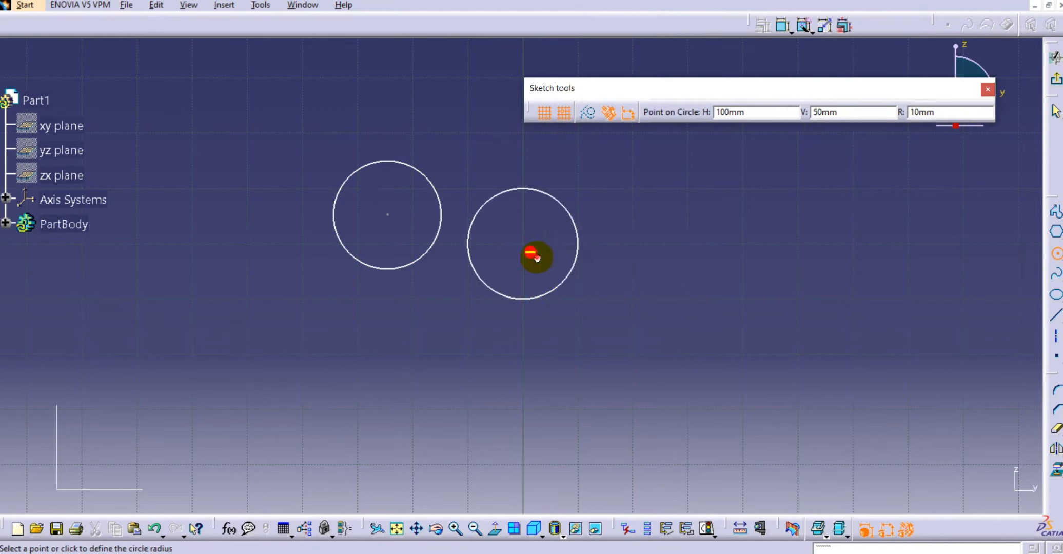
click(563, 270)
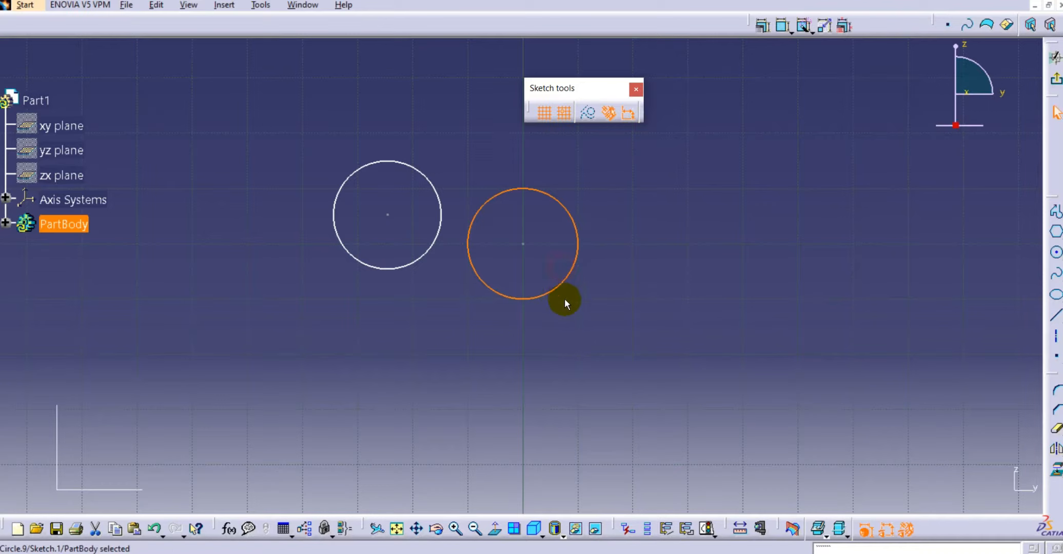
- Turn off Snap to Point for further sketching
click(626, 252)
middle_drag(522, 219, 529, 224)
click(561, 116)
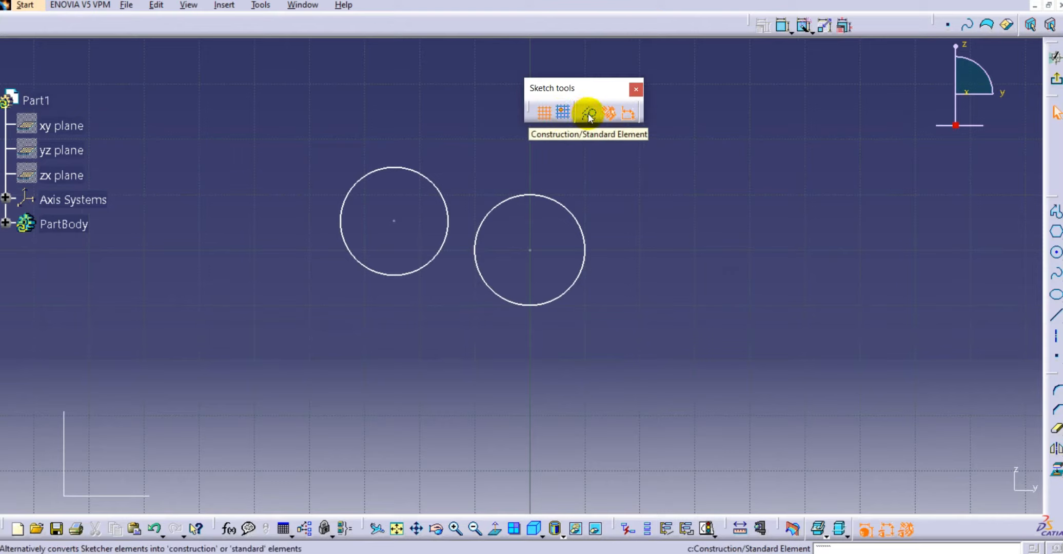
- Delete both circles from the sketch
middle_drag(488, 149, 494, 216)
middle_drag(482, 251, 472, 206)
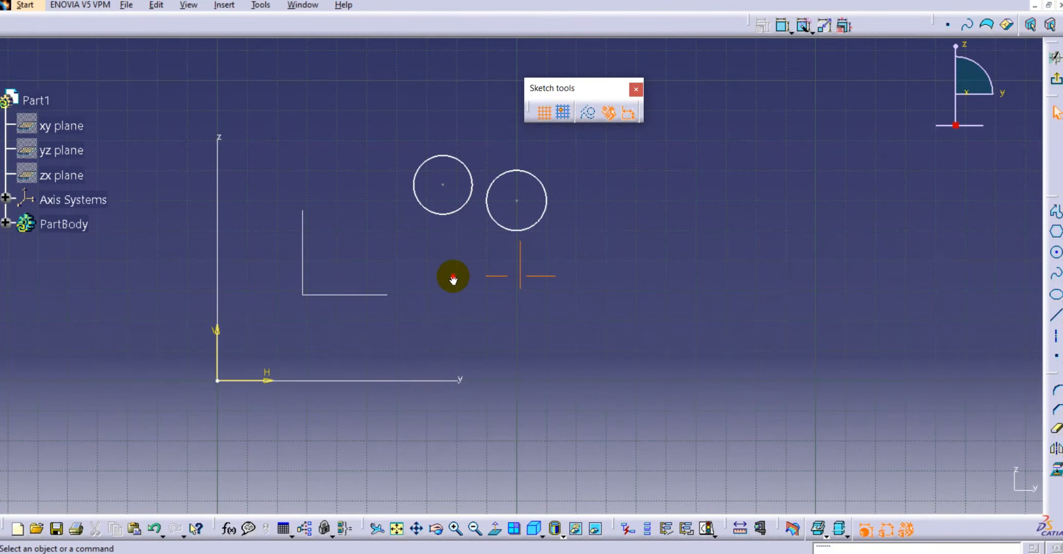
drag(564, 144, 396, 255)
key(Delete)
click(554, 306)
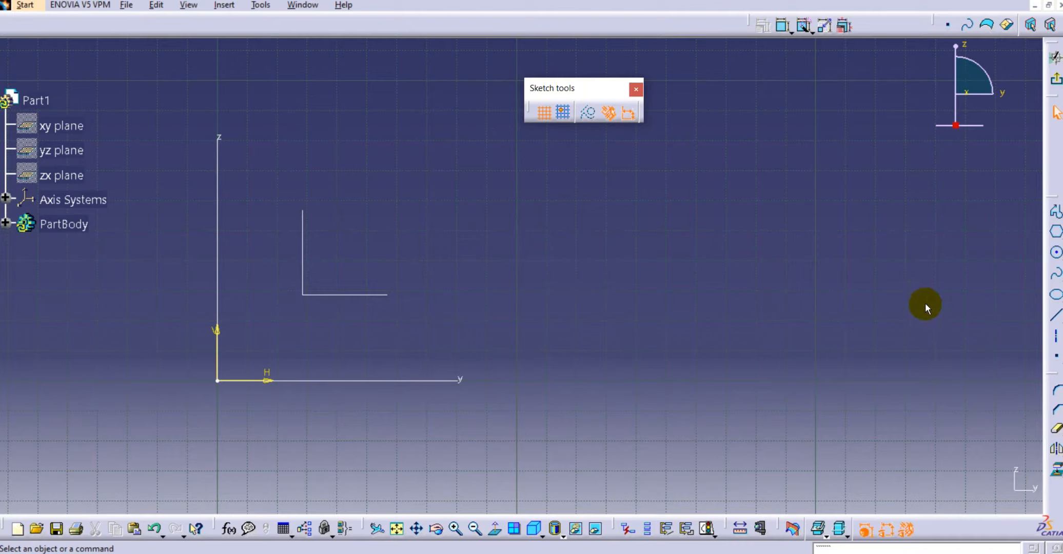
- Draw a vertical line about 79 mm long at about H 96 mm, beyond the end of the y axis
click(1052, 253)
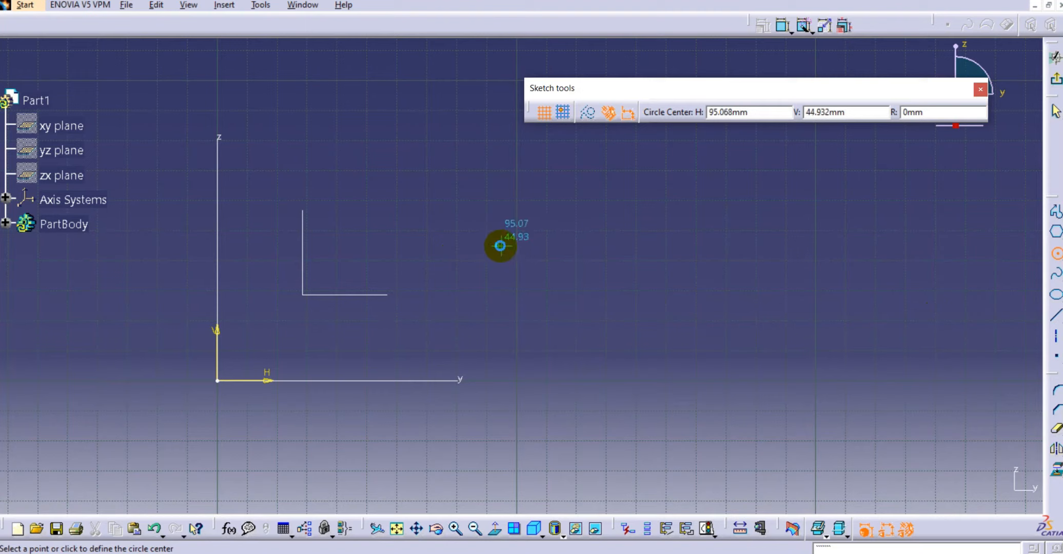
key(Escape)
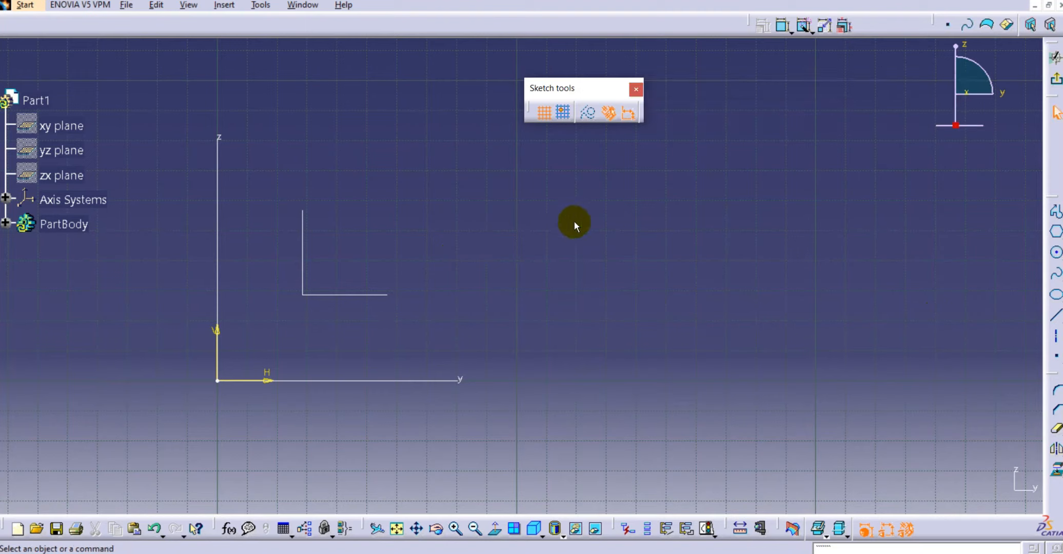
click(1055, 315)
click(506, 149)
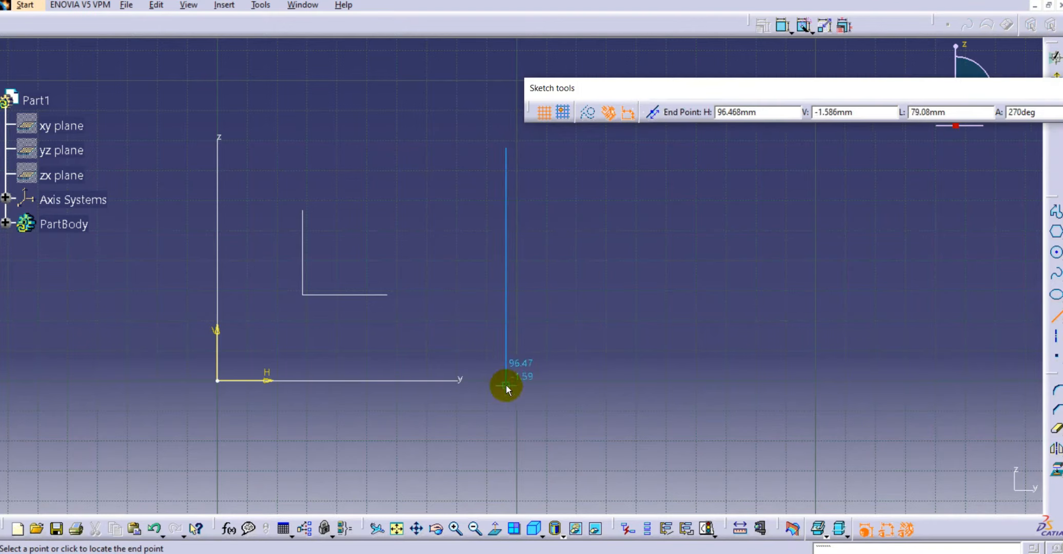
click(506, 384)
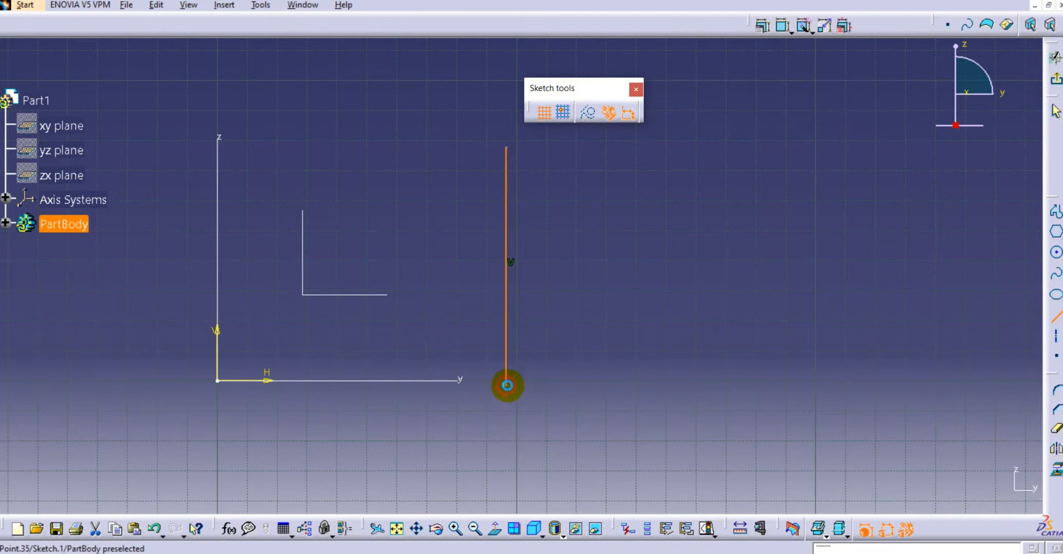
- Draw a horizontal line about 74 mm long that crosses the vertical line, at about V 47 mm
click(1053, 317)
click(389, 239)
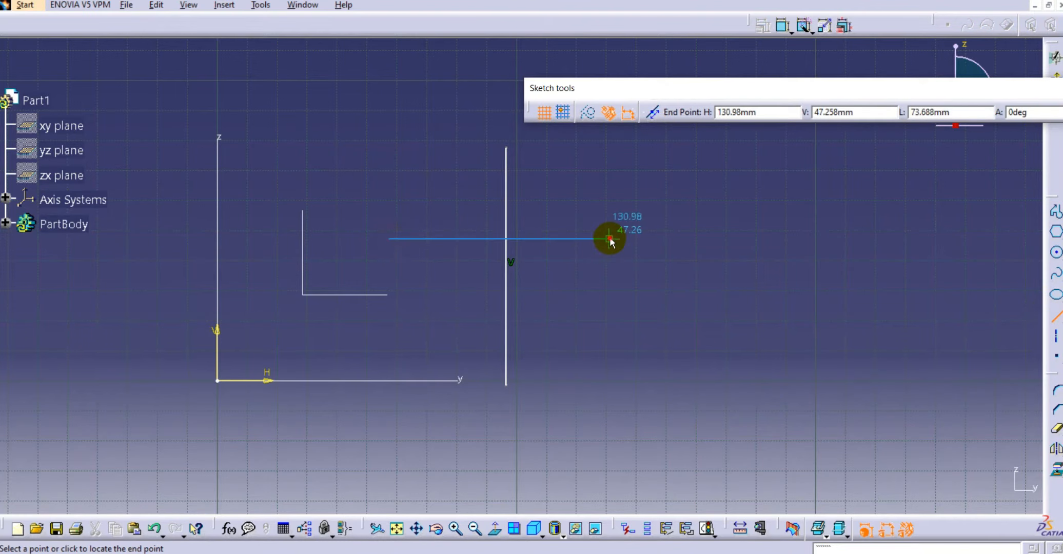
click(609, 239)
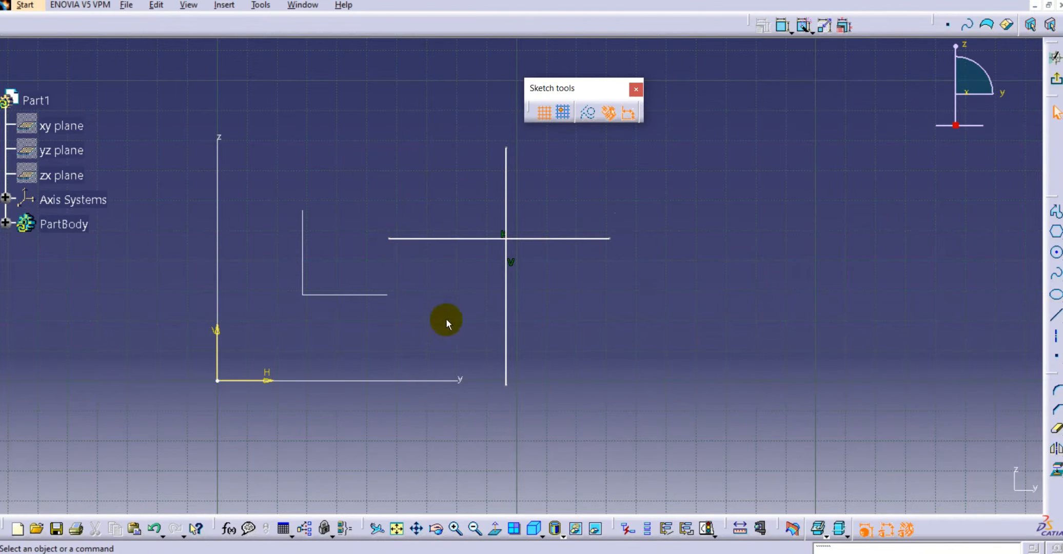
click(790, 235)
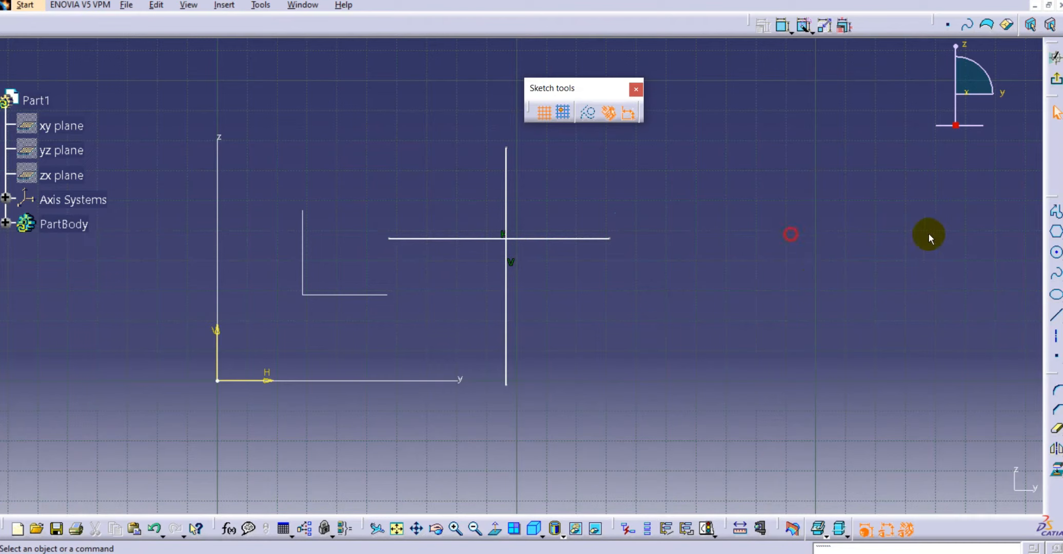
- Draw a circle centred on the intersection of the two lines, smaller than the lines' extents
click(1055, 252)
click(508, 240)
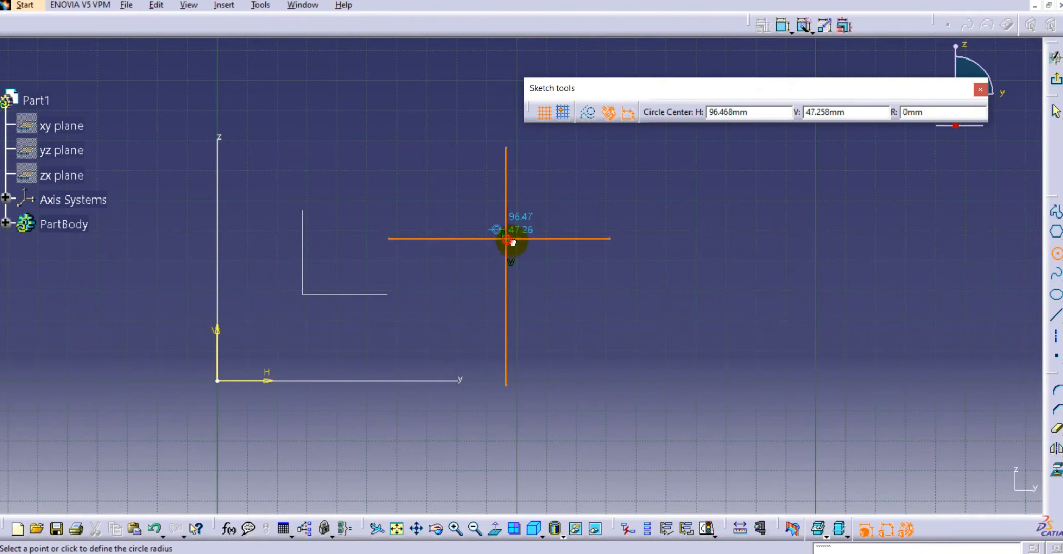
click(550, 268)
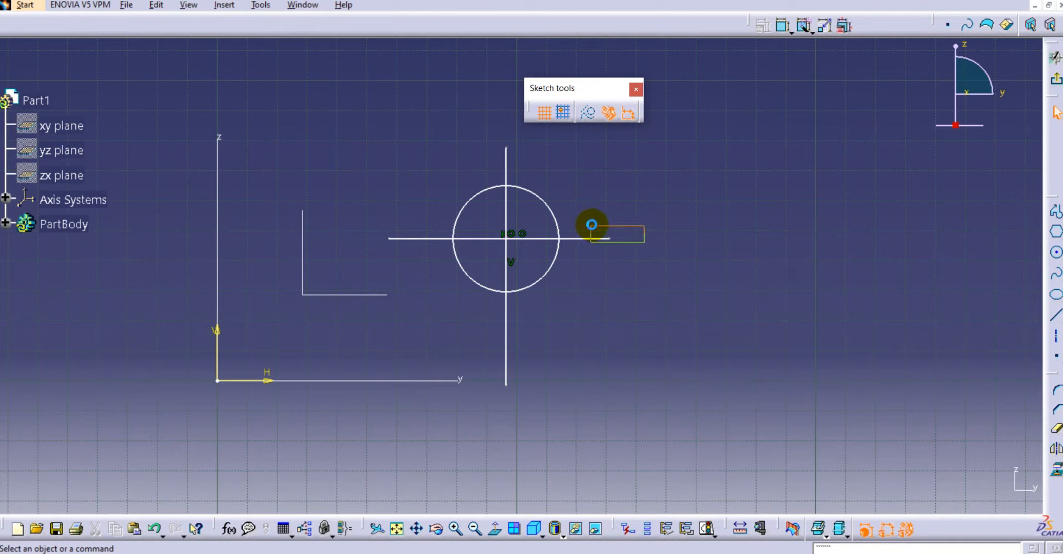
- Convert the vertical and horizontal lines to construction elements and exit the sketch
click(508, 162)
ctrl+click(594, 238)
click(584, 123)
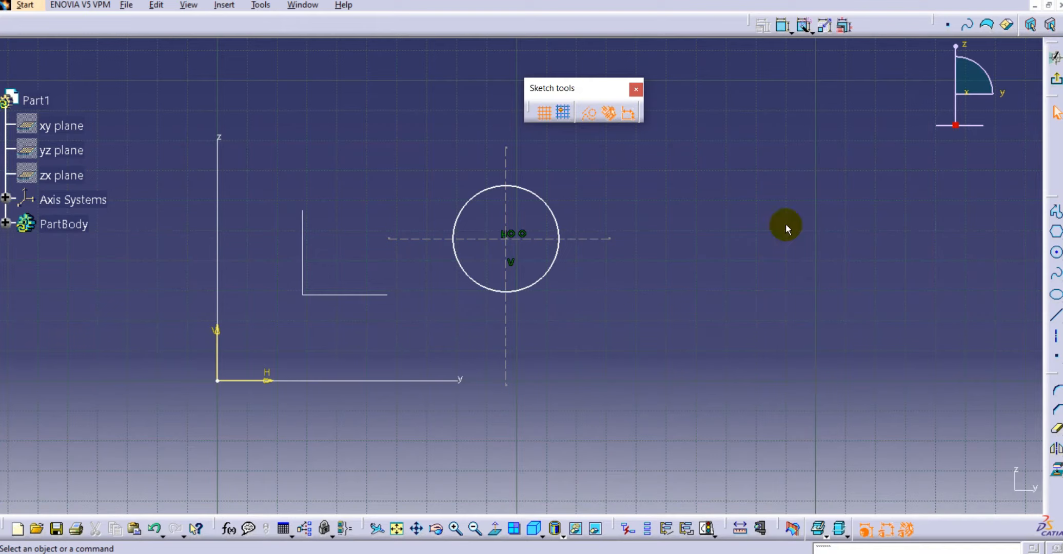
click(1055, 81)
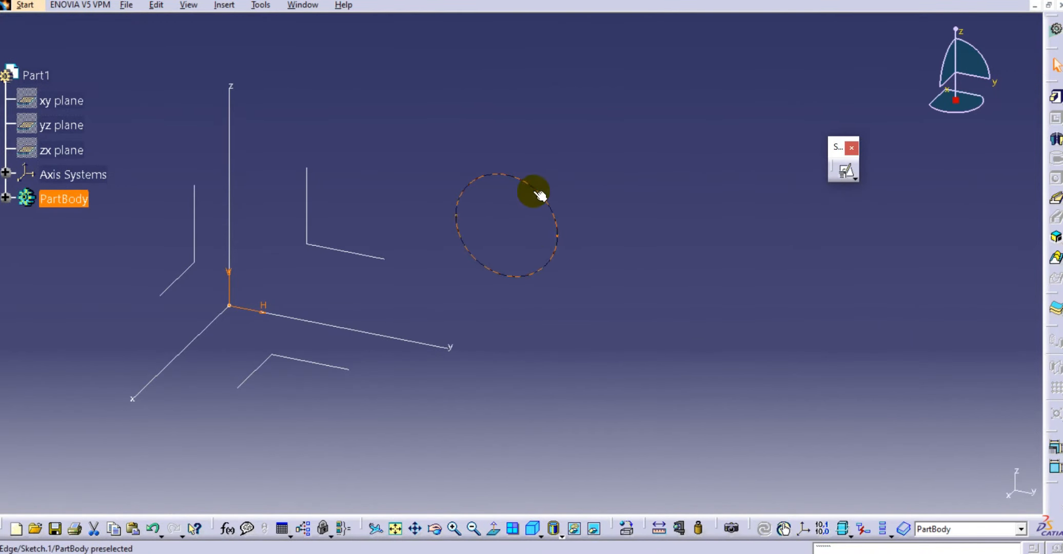
- Reopen the sketch, convert both crossing lines to standard elements, and exit to the 3D view
double_click(533, 189)
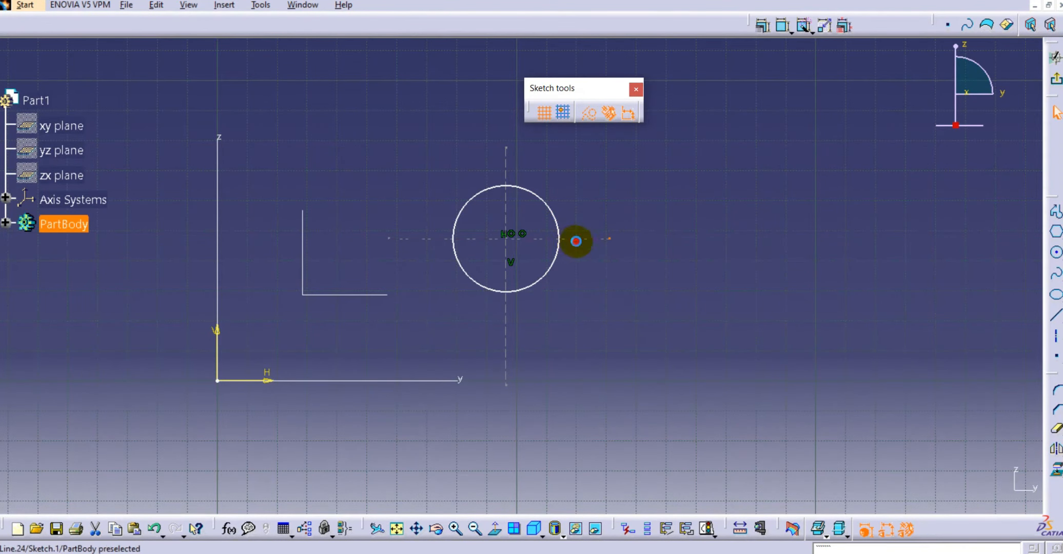
click(576, 239)
ctrl+click(506, 163)
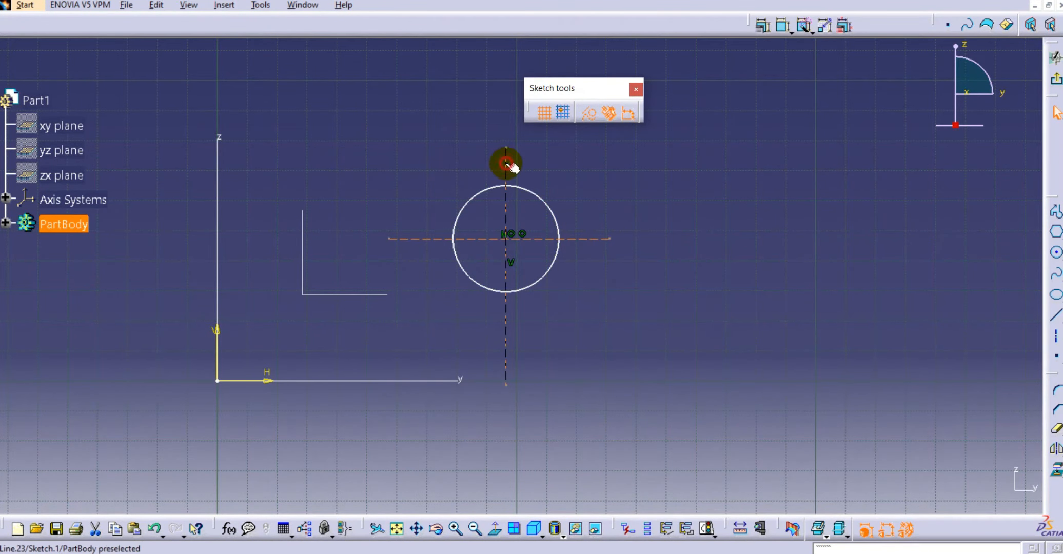
click(589, 114)
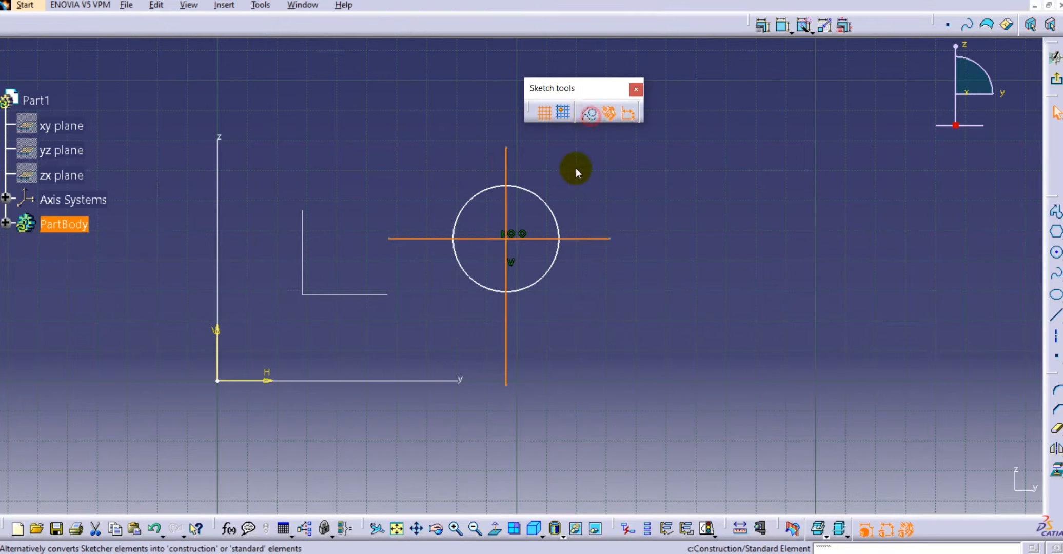
click(595, 209)
click(1056, 74)
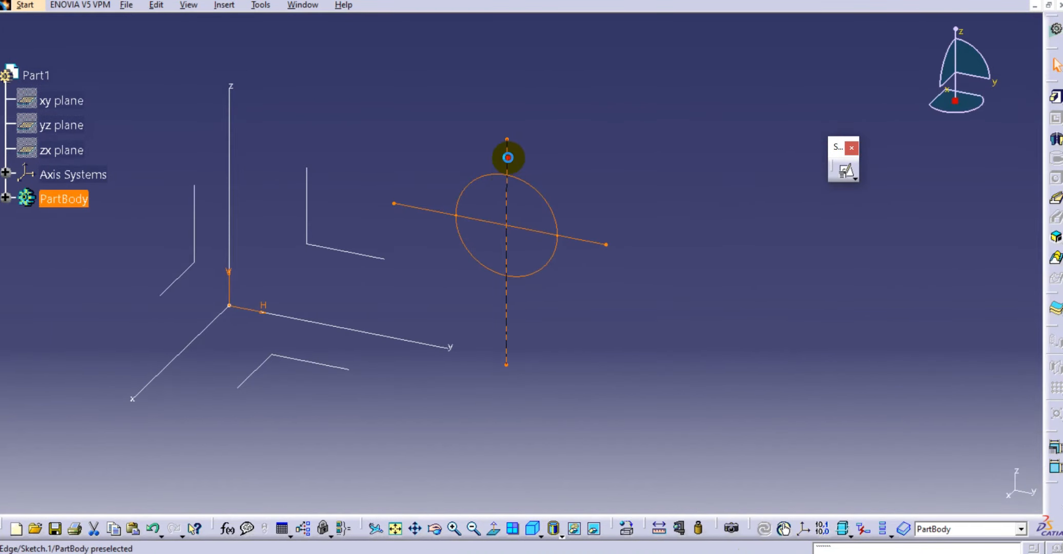
- Select the vertical and horizontal lines in the 3D view to inspect them as sketch geometry
click(508, 157)
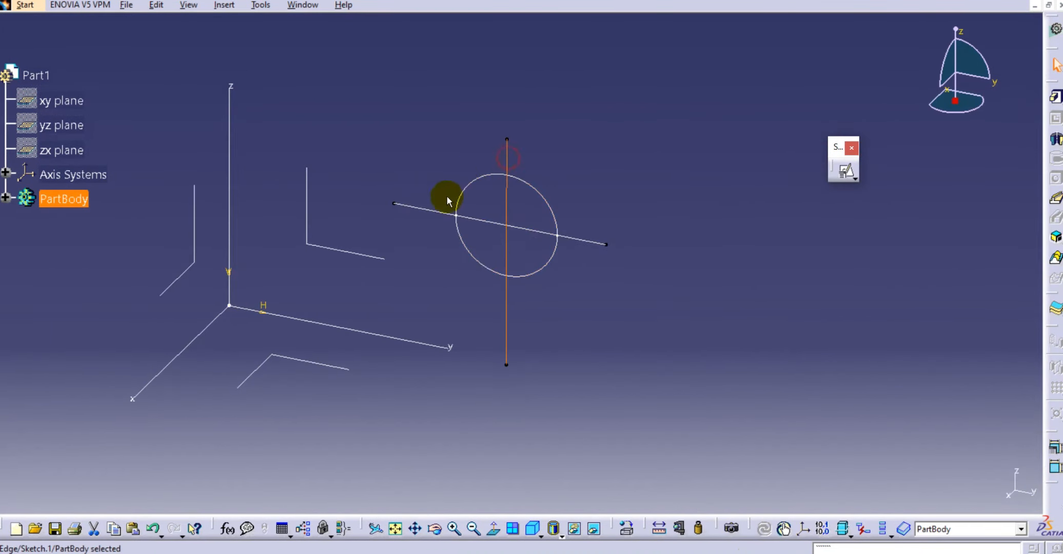
click(442, 213)
click(423, 166)
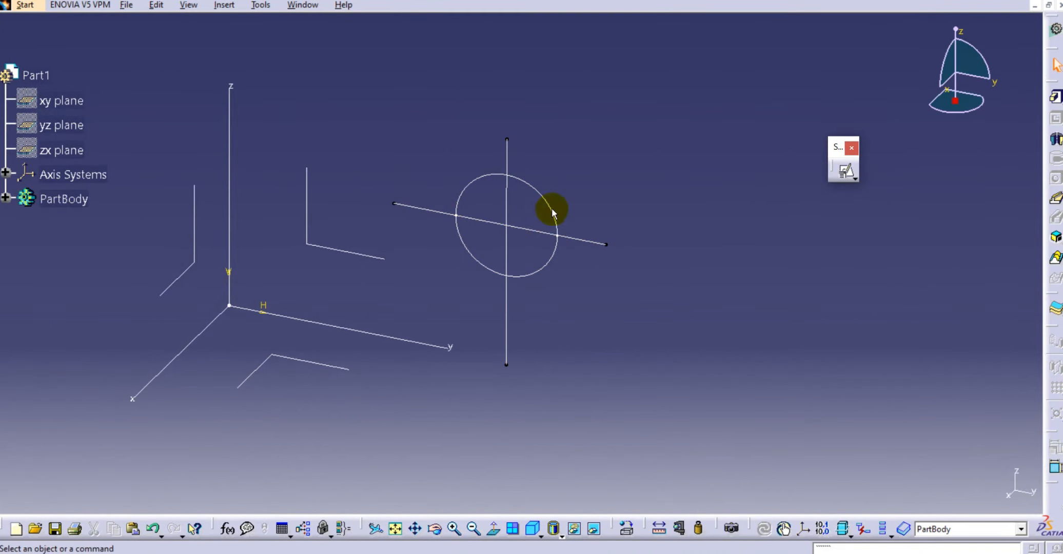
- Reopen the circle's sketch and turn both crossing lines into construction elements again
double_click(560, 220)
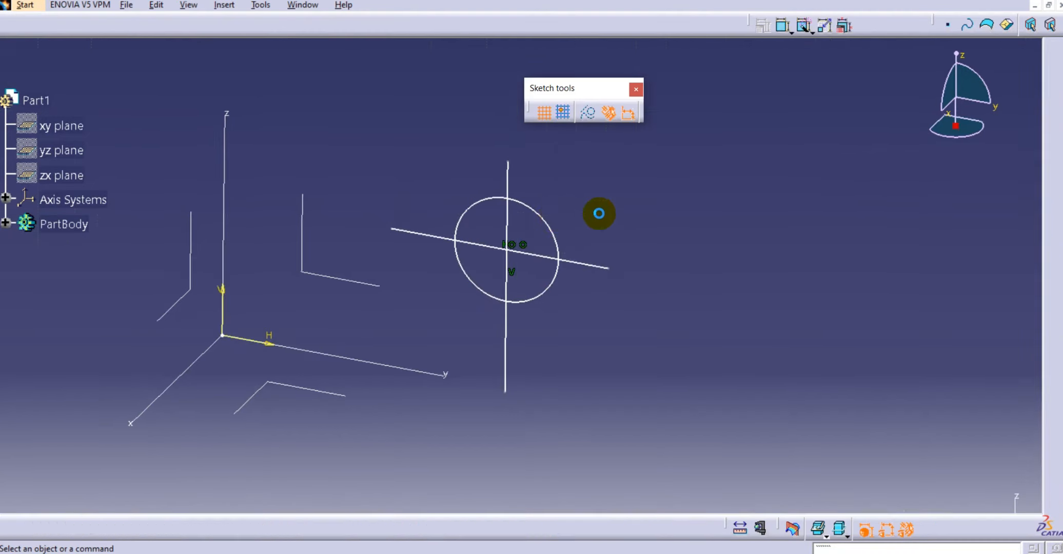
click(607, 239)
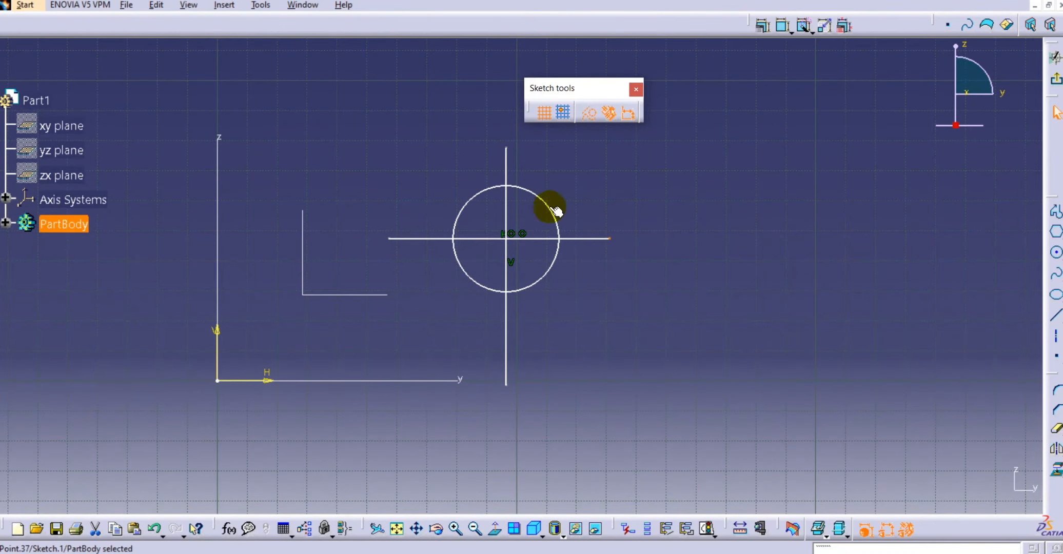
click(589, 239)
ctrl+click(505, 170)
click(588, 115)
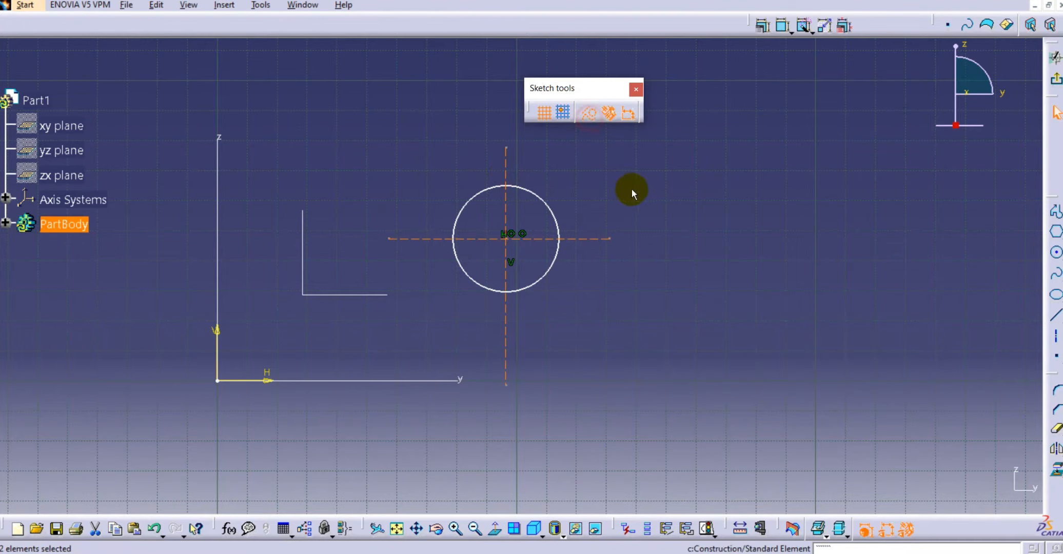
click(631, 191)
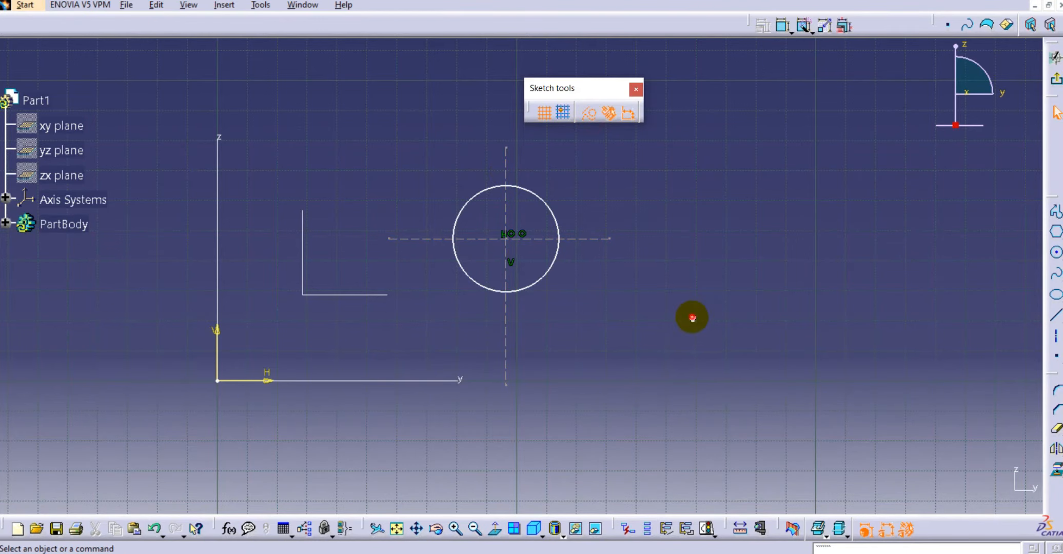
- Switch the Construction/Standard Element mode to standard for new geometry
middle_drag(725, 228, 764, 243)
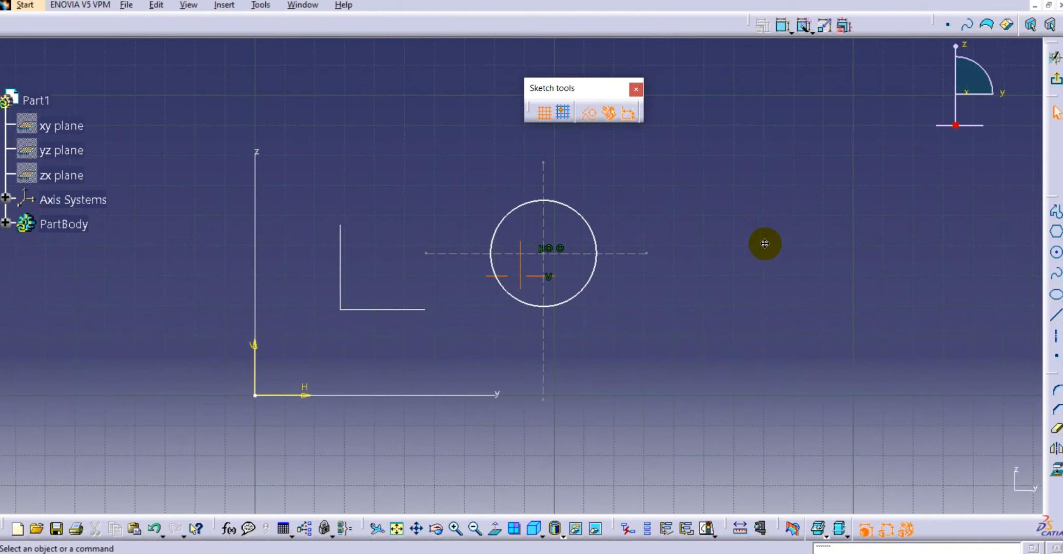
click(591, 115)
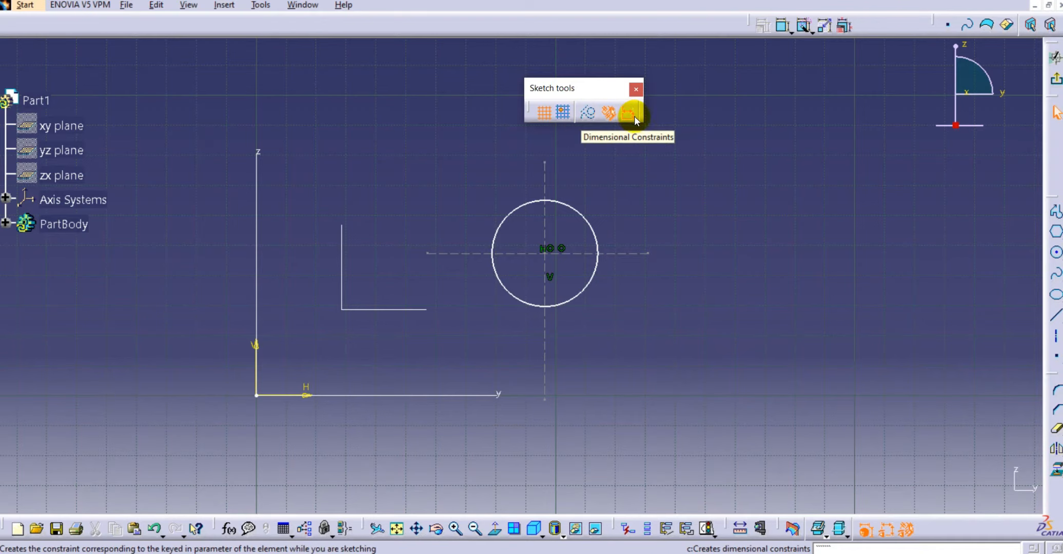
- Sketch a hexagon beyond the circle, with geometrical and dimensional constraints on, about 47 mm from its centre to the defining point
mouse_move(640, 213)
middle_down()
mouse_move(607, 247)
mouse_move(505, 251)
middle_up()
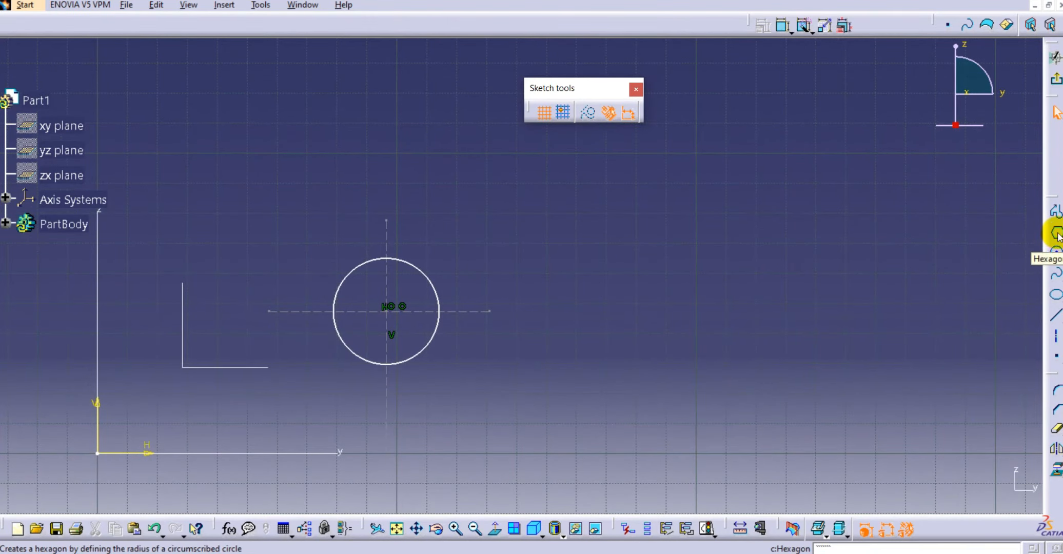
click(1056, 234)
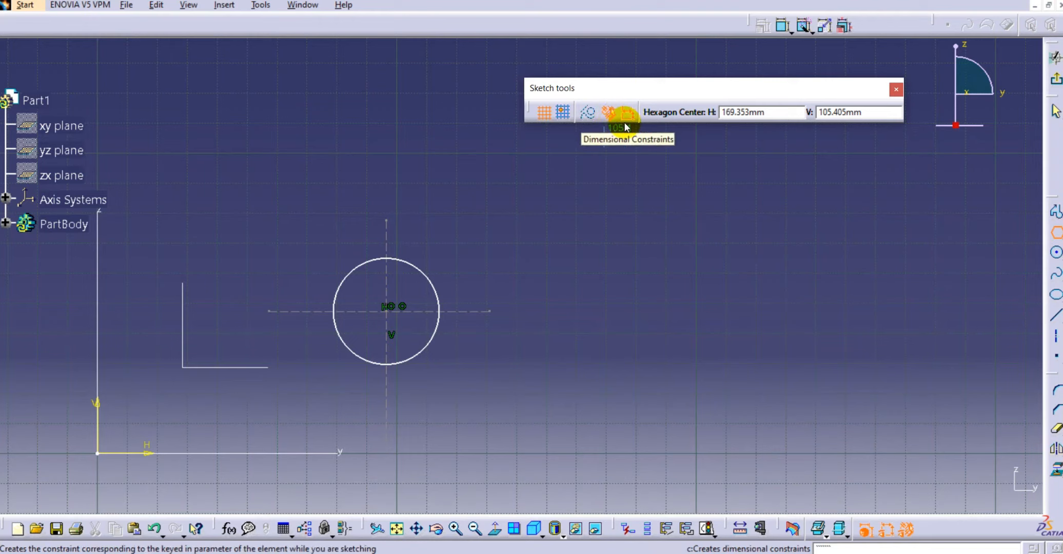
click(609, 243)
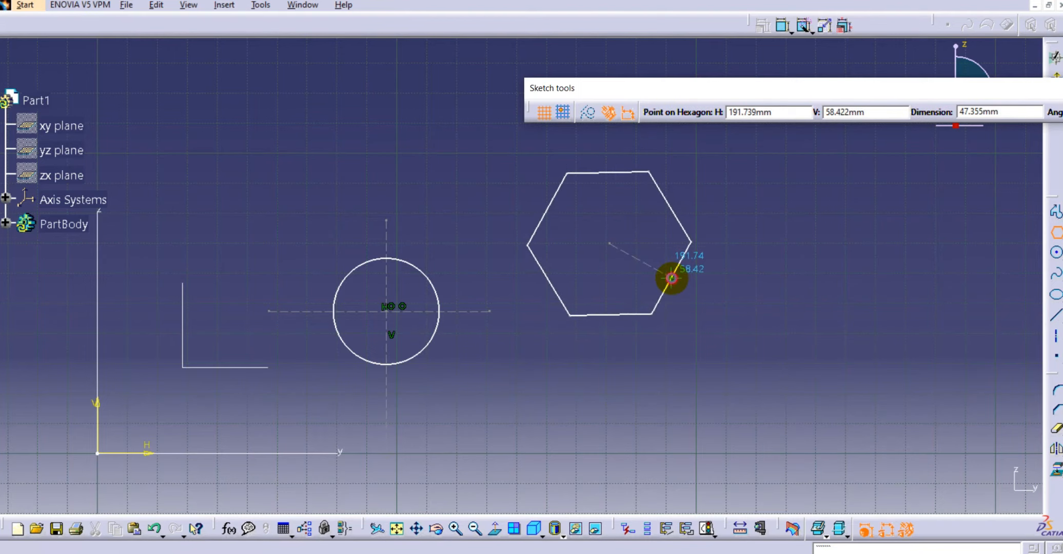
click(671, 278)
mouse_move(774, 246)
middle_down()
mouse_move(581, 294)
mouse_move(590, 297)
middle_up()
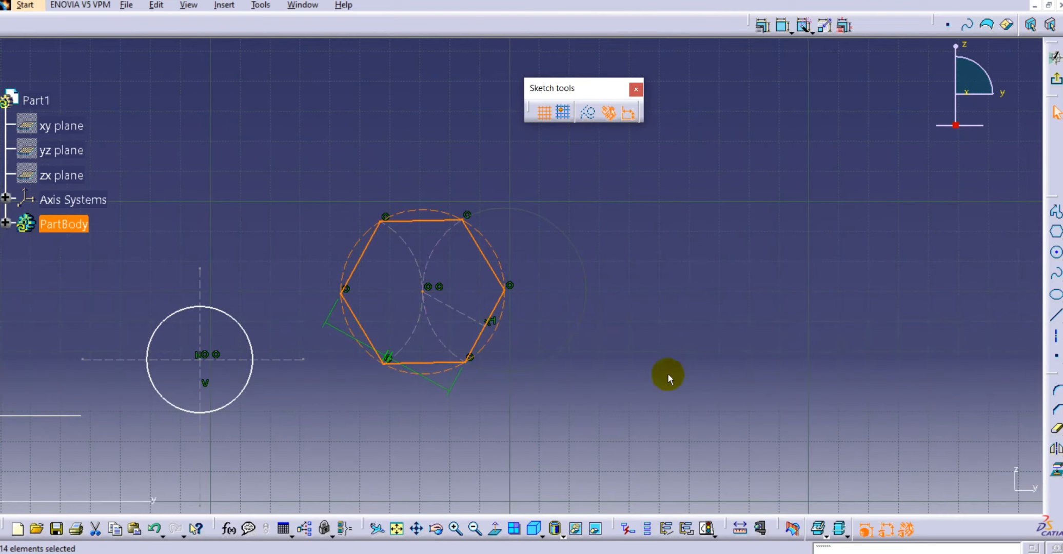
mouse_move(624, 378)
ctrl+middle_down()
mouse_move(624, 341)
mouse_move(590, 287)
ctrl+middle_up()
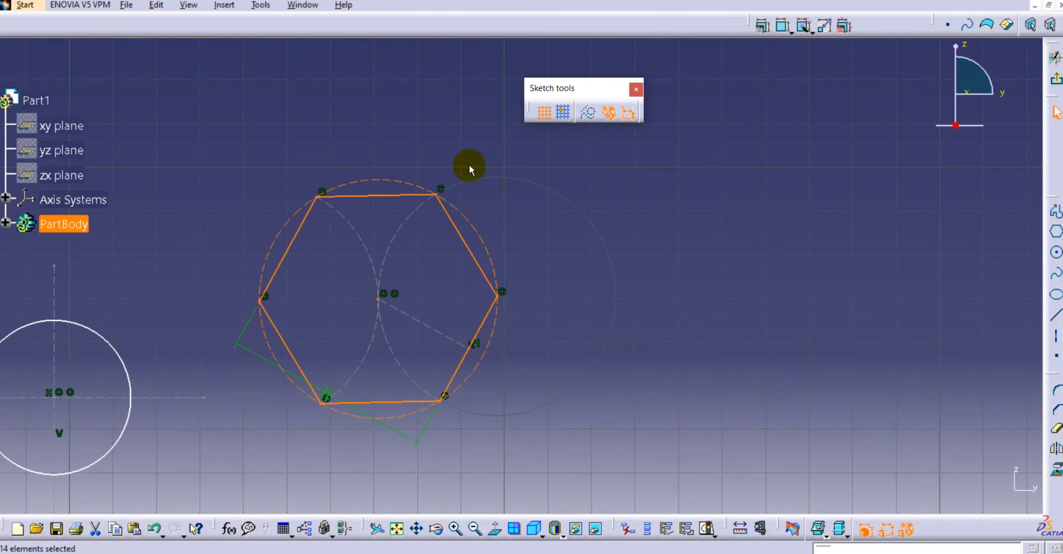
click(579, 263)
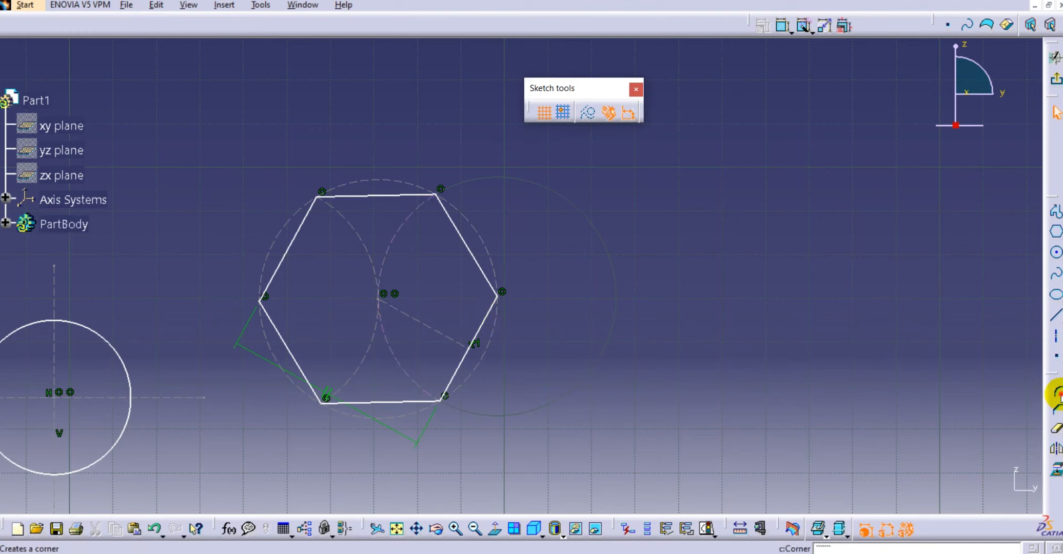
- Round the constrained hexagon's upper-right vertex with a Corner between its top edge and the adjacent sloping edge
click(1058, 395)
click(419, 195)
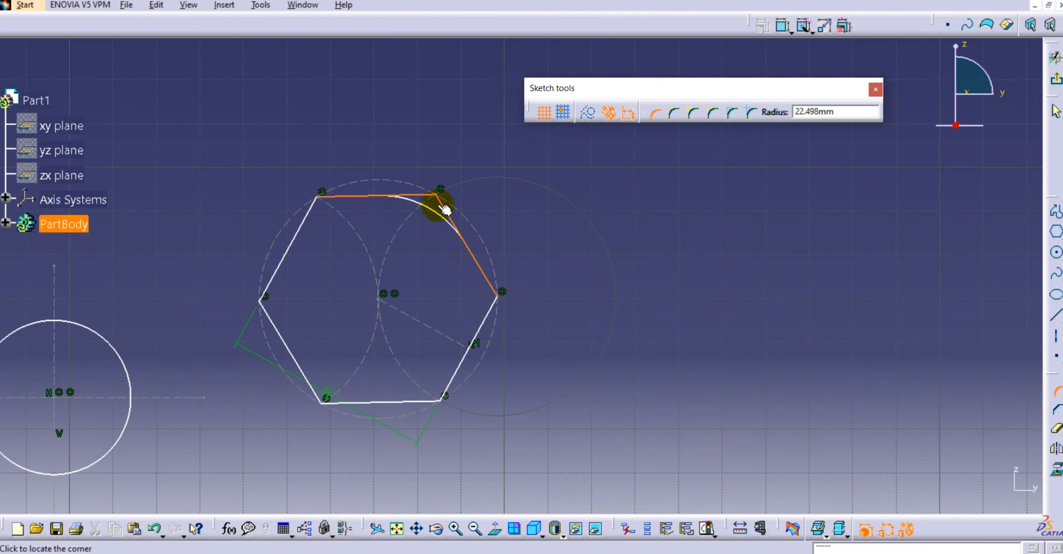
click(435, 207)
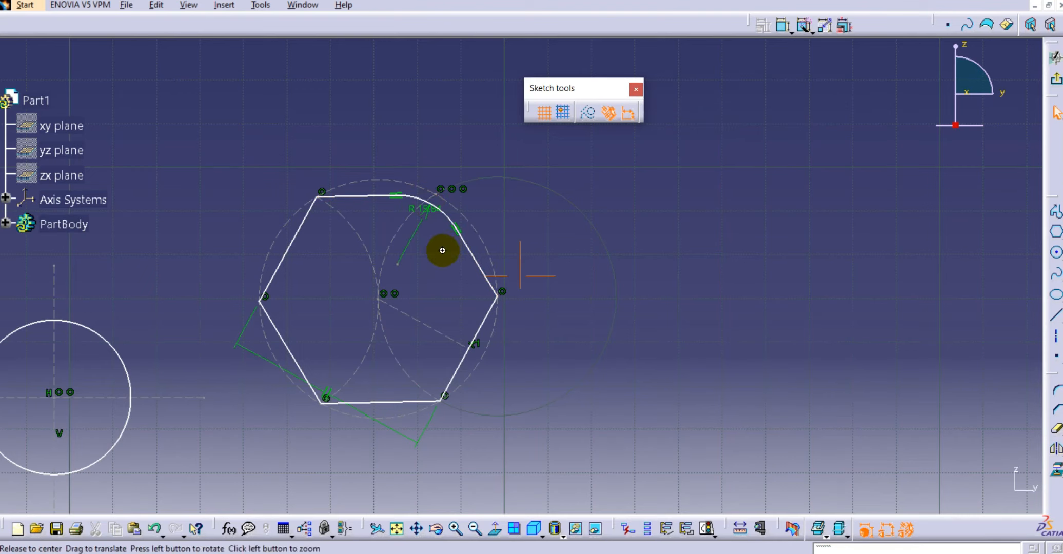
ctrl+middle_drag(442, 224, 436, 218)
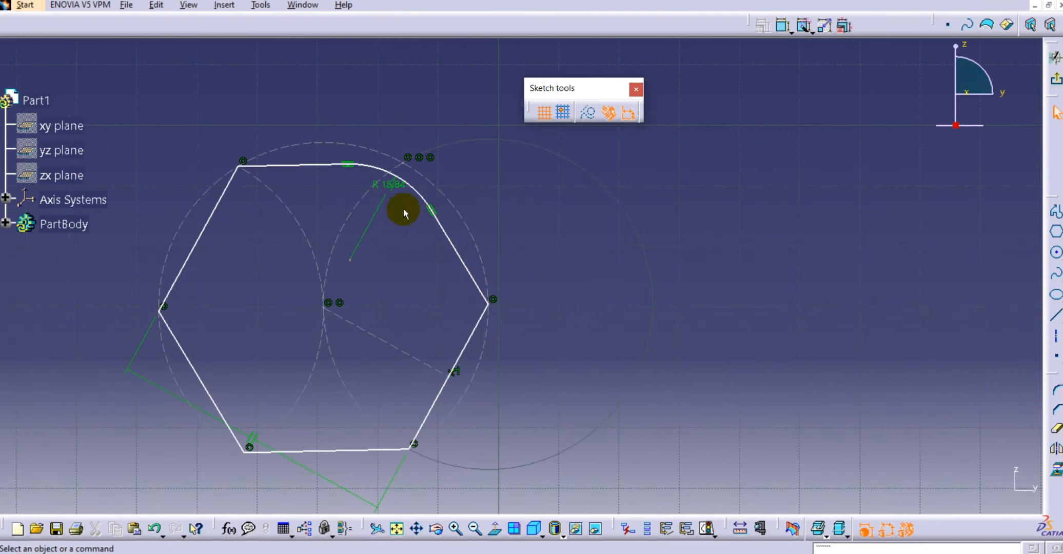
click(385, 175)
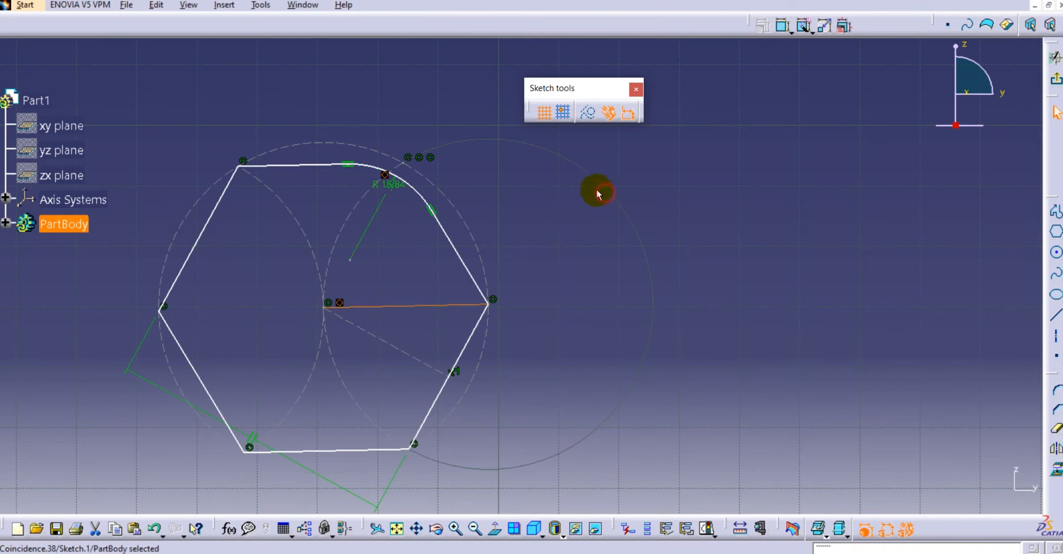
click(634, 170)
- Turn off geometrical and dimensional constraints and sketch a second hexagon to the right of the first one
click(611, 117)
click(630, 114)
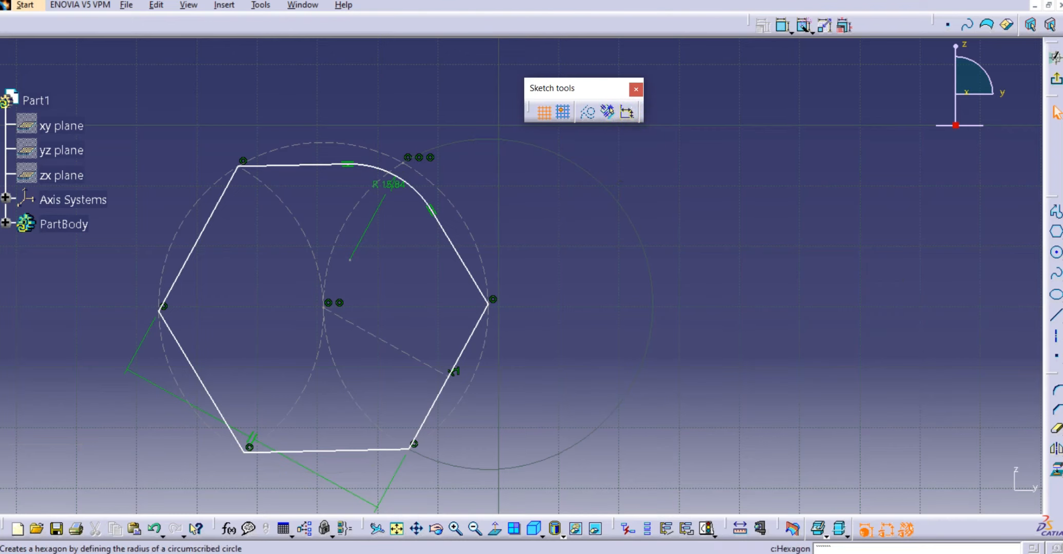
click(1055, 232)
click(745, 260)
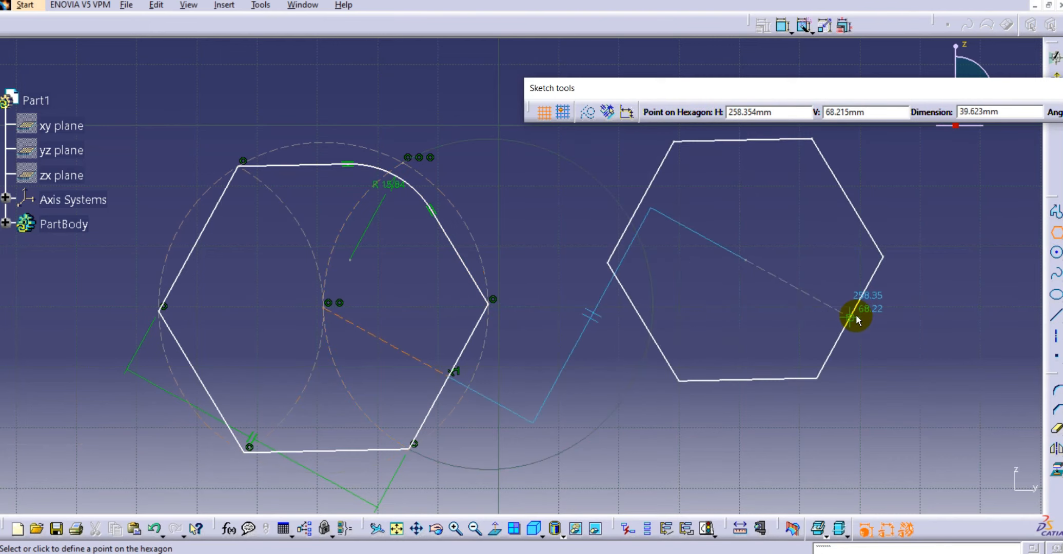
click(866, 318)
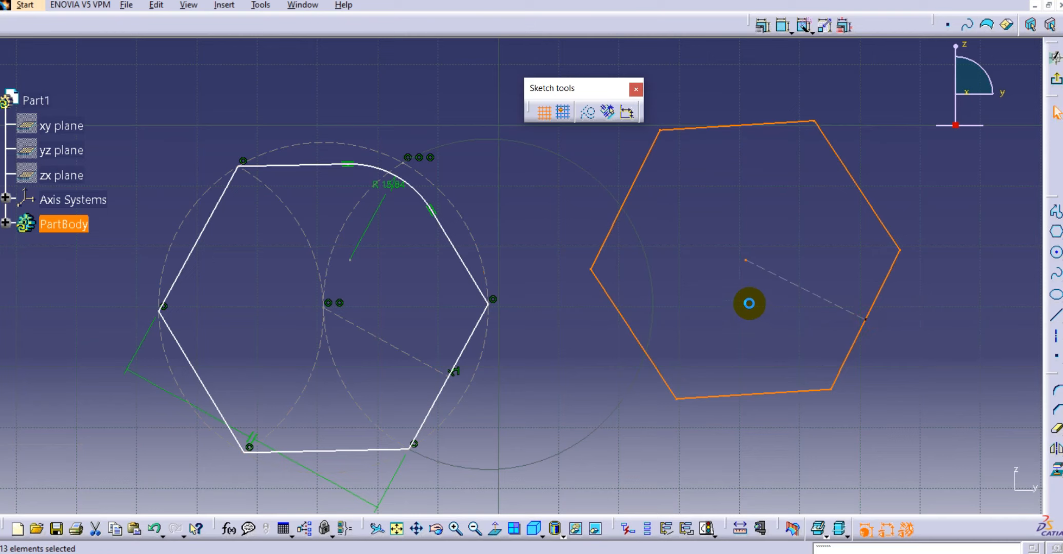
middle_drag(648, 314, 659, 372)
middle_drag(586, 294, 415, 303)
click(635, 154)
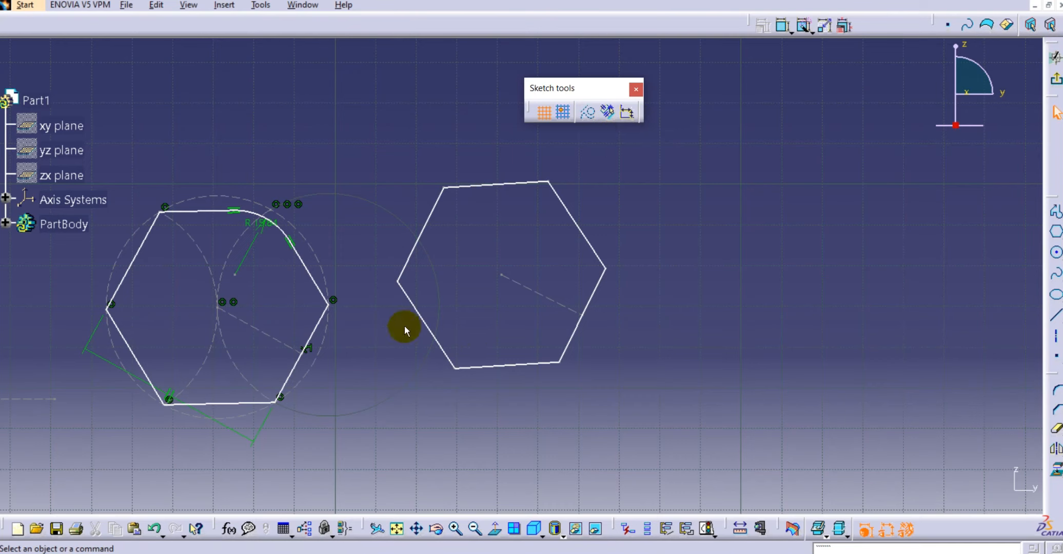
- Shift the first hexagon slightly up and left, and move the second hexagon's top edge slightly to test their constraints
middle_drag(240, 206, 269, 218)
drag(204, 226, 181, 193)
mouse_move(516, 203)
mouse_down()
mouse_move(579, 177)
mouse_move(468, 207)
mouse_move(548, 199)
mouse_move(515, 205)
mouse_up()
click(631, 193)
middle_drag(622, 291, 609, 299)
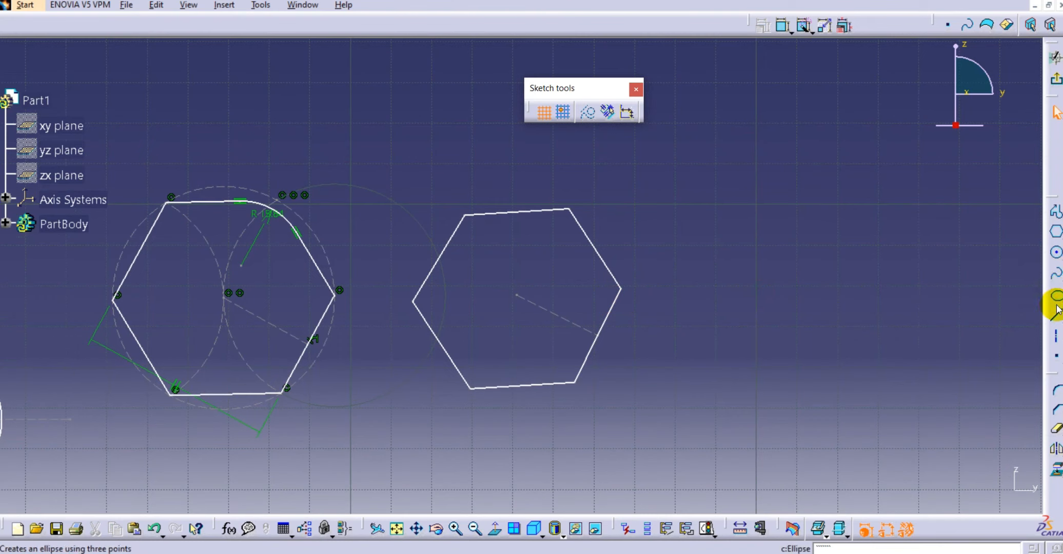
- Round the unconstrained hexagon's upper-right vertex with a Corner
click(1055, 391)
click(538, 211)
click(583, 227)
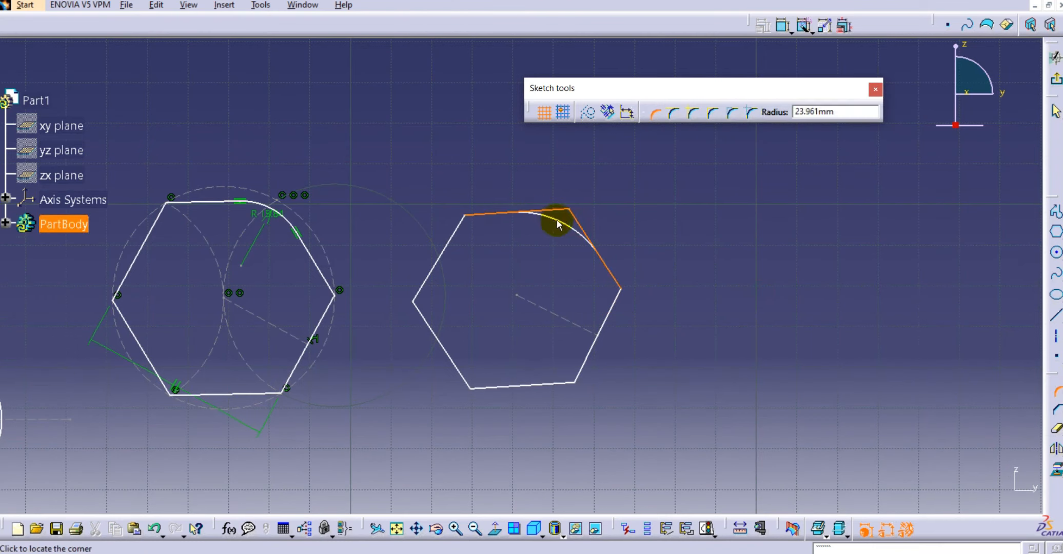
click(558, 232)
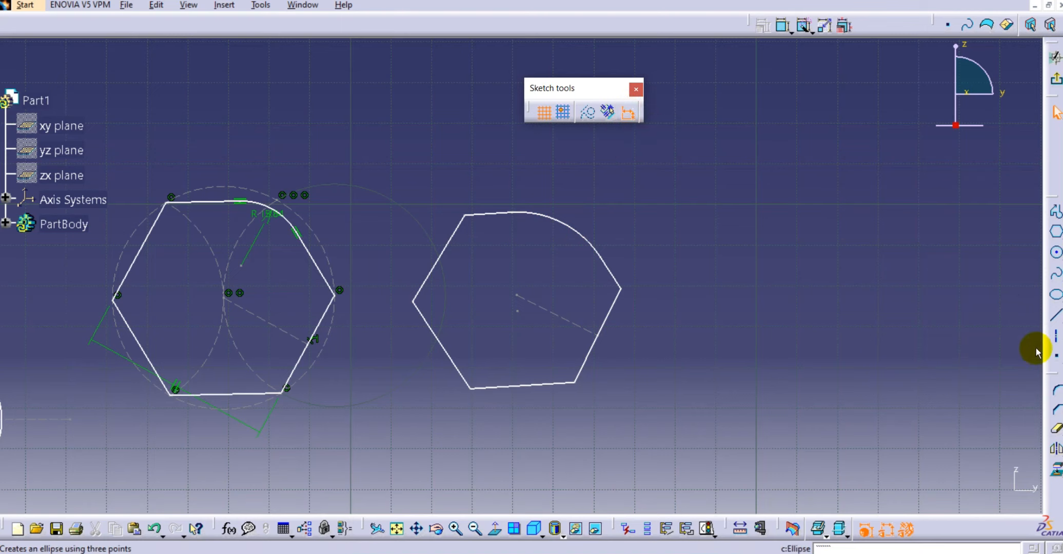
- With dimensional constraints on, round the second hexagon's left vertex with a Corner of about 29 mm radius
click(1039, 382)
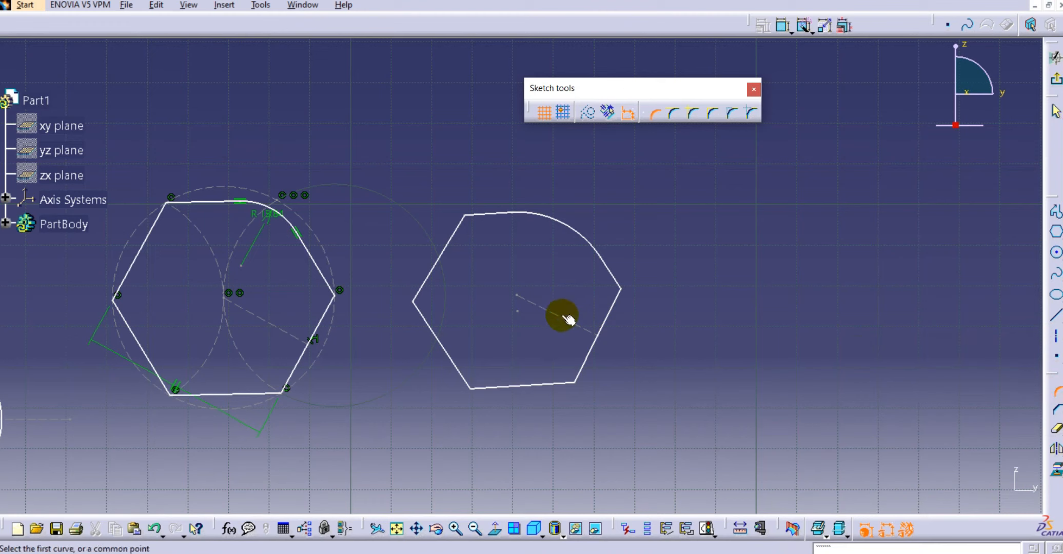
click(416, 299)
click(424, 316)
click(440, 299)
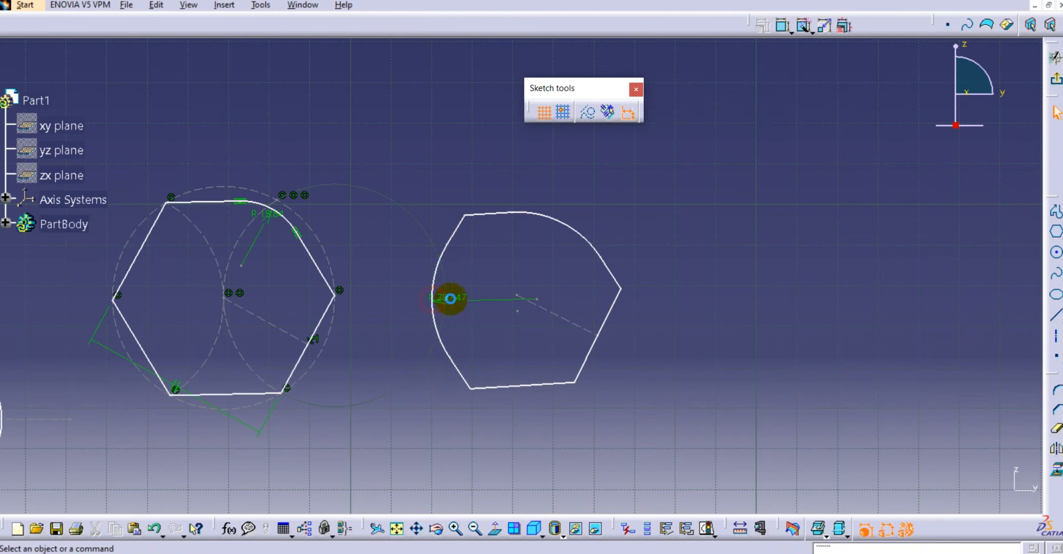
middle_drag(508, 327, 617, 328)
middle_drag(580, 299, 622, 348)
mouse_move(500, 289)
middle_down()
mouse_move(581, 268)
mouse_move(607, 278)
middle_up()
middle_drag(559, 310, 599, 350)
click(598, 282)
scroll(595, 347, up, 1)
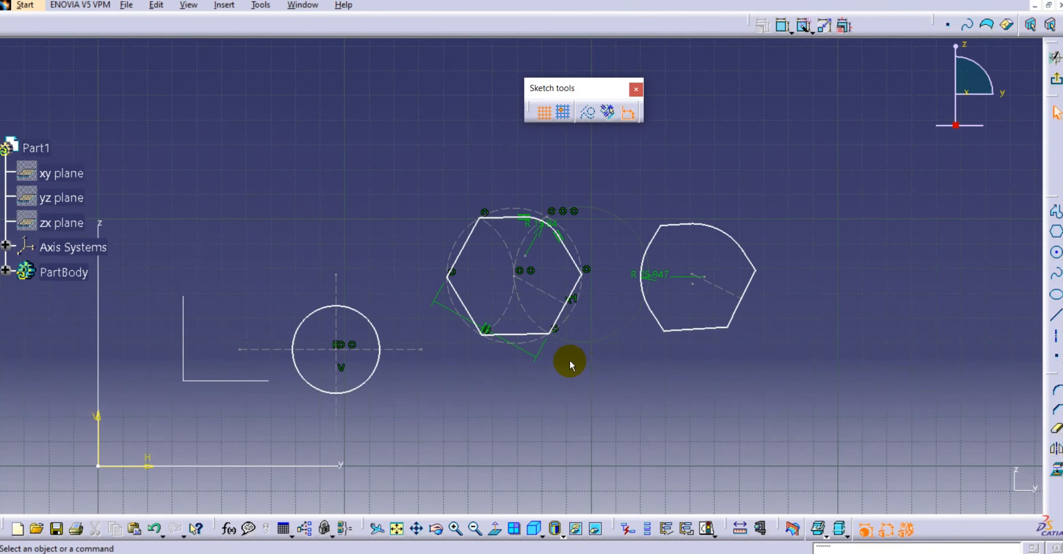